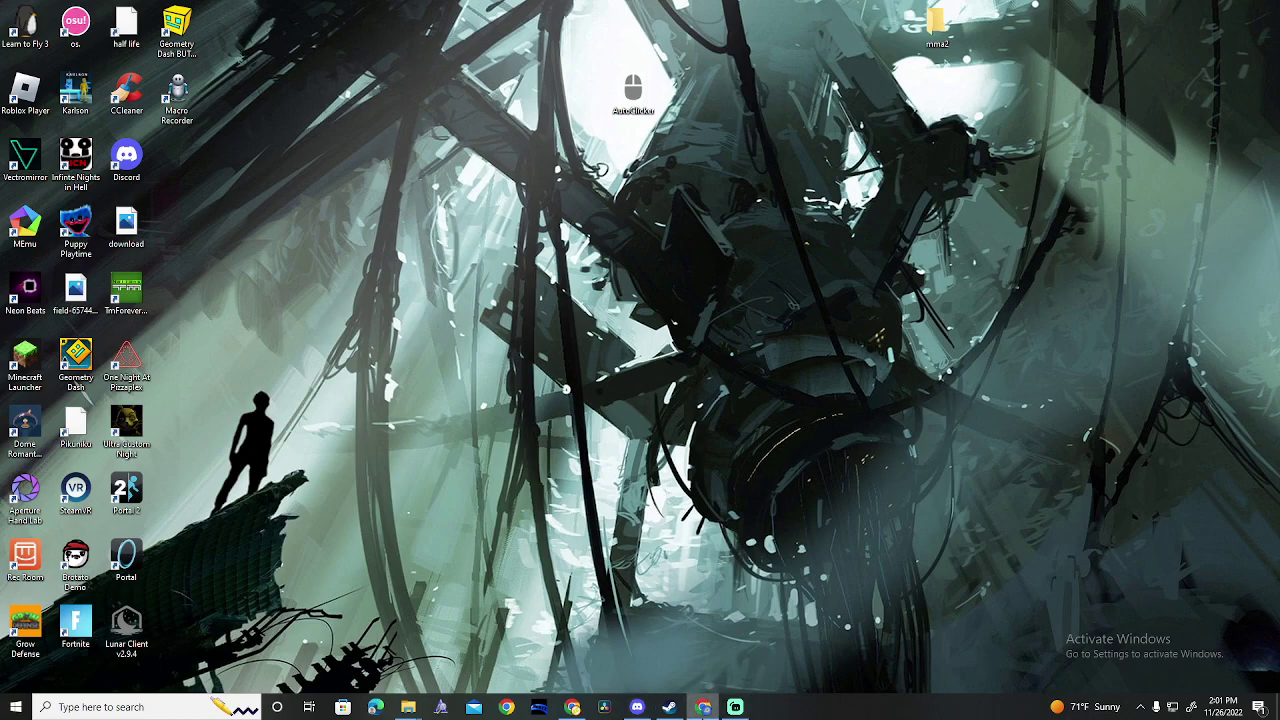
Restore the Chrome window showing the YouTube channel home page from the taskbar.
click(703, 707)
Maximize the YouTube window and open Customise channel in YouTube Studio.
drag(700, 442, 587, 6)
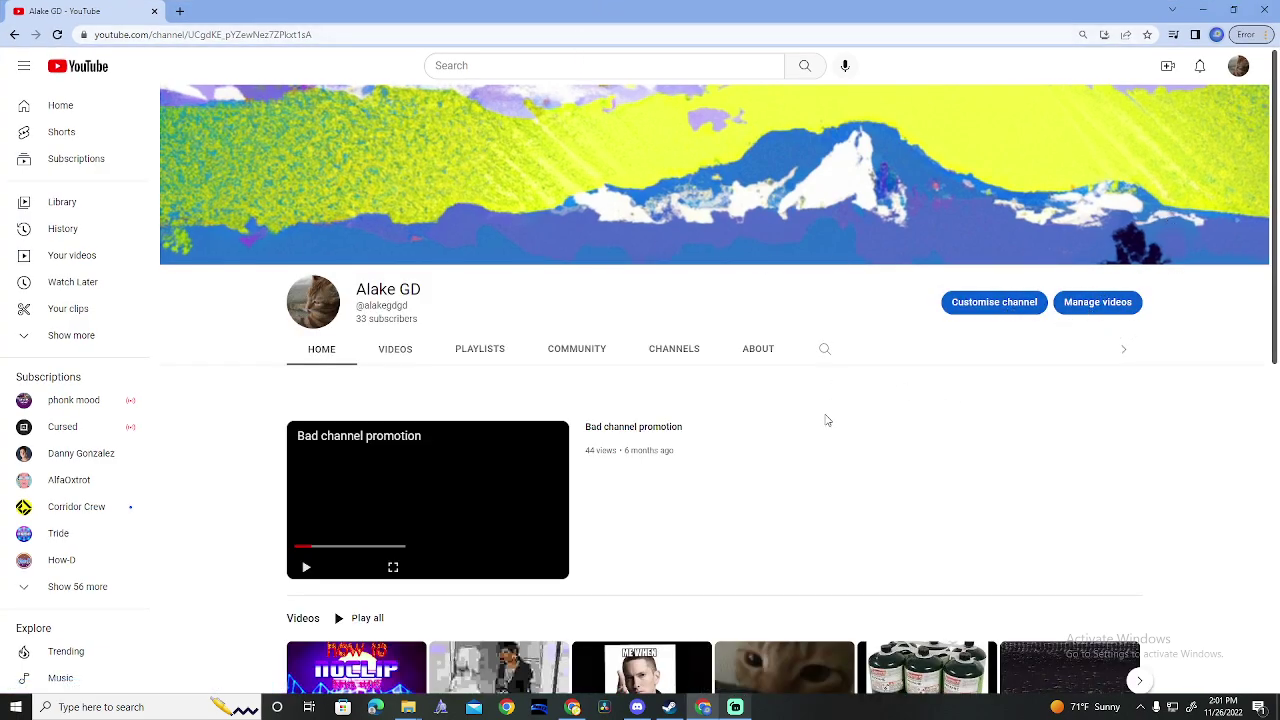
scroll(803, 467, down, 1)
click(994, 169)
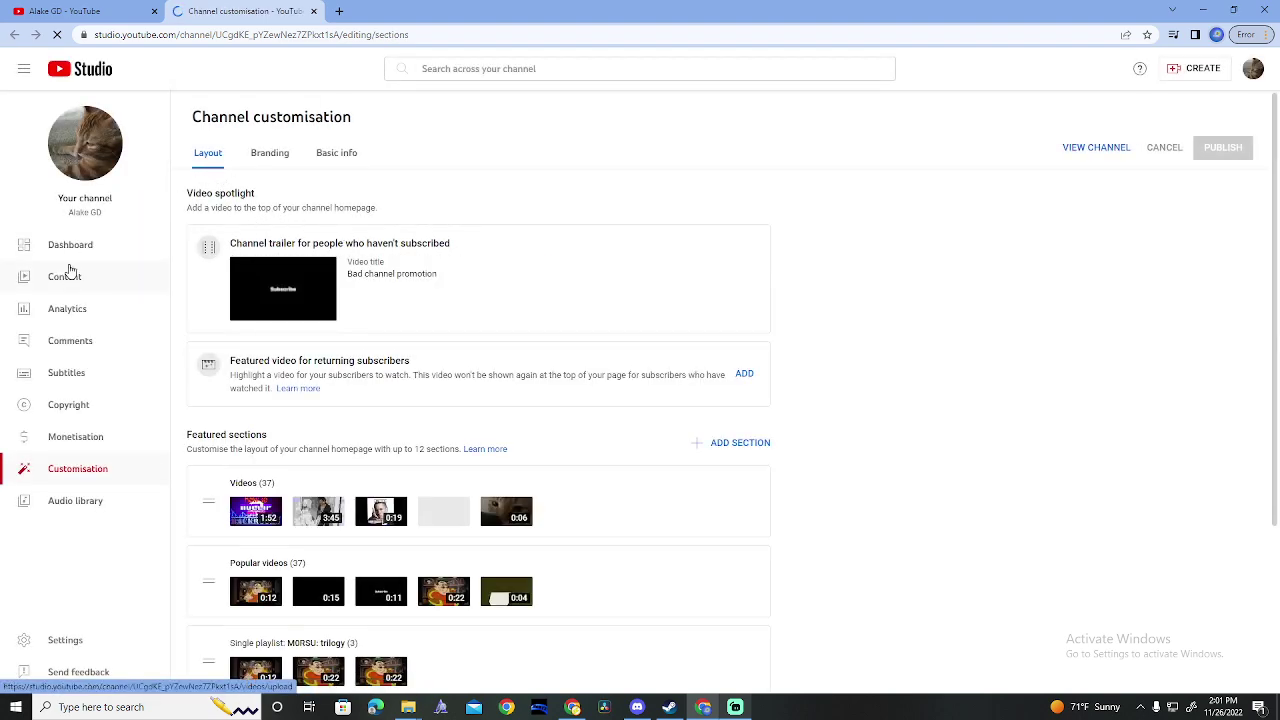
Show the Content video list and preview the bulk Edit and More actions options, leaving nothing selected.
click(64, 280)
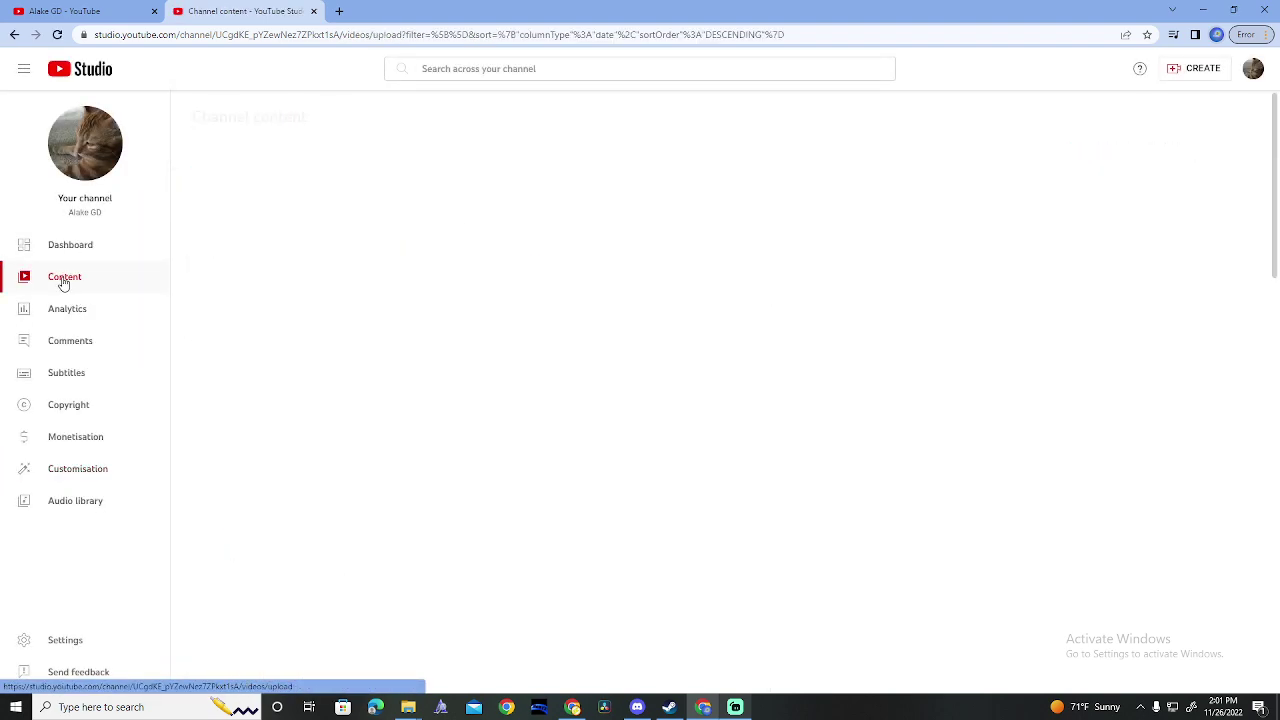
click(197, 248)
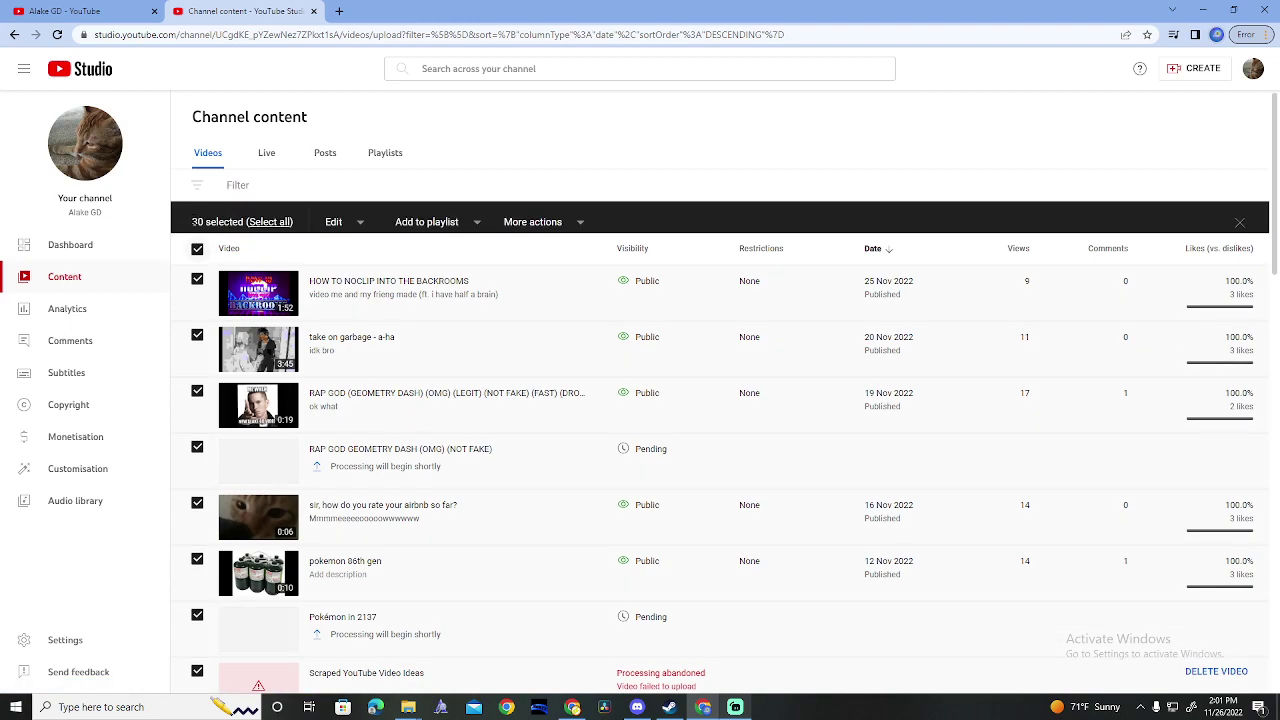
click(352, 228)
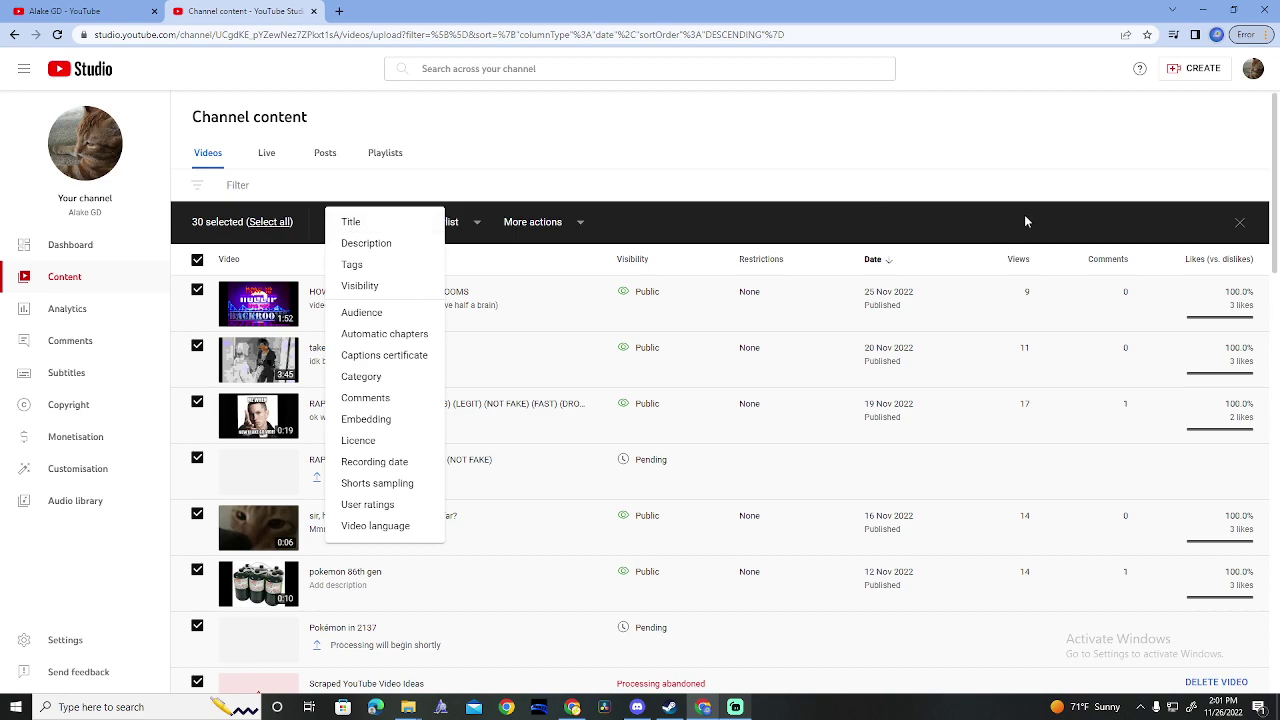
click(530, 224)
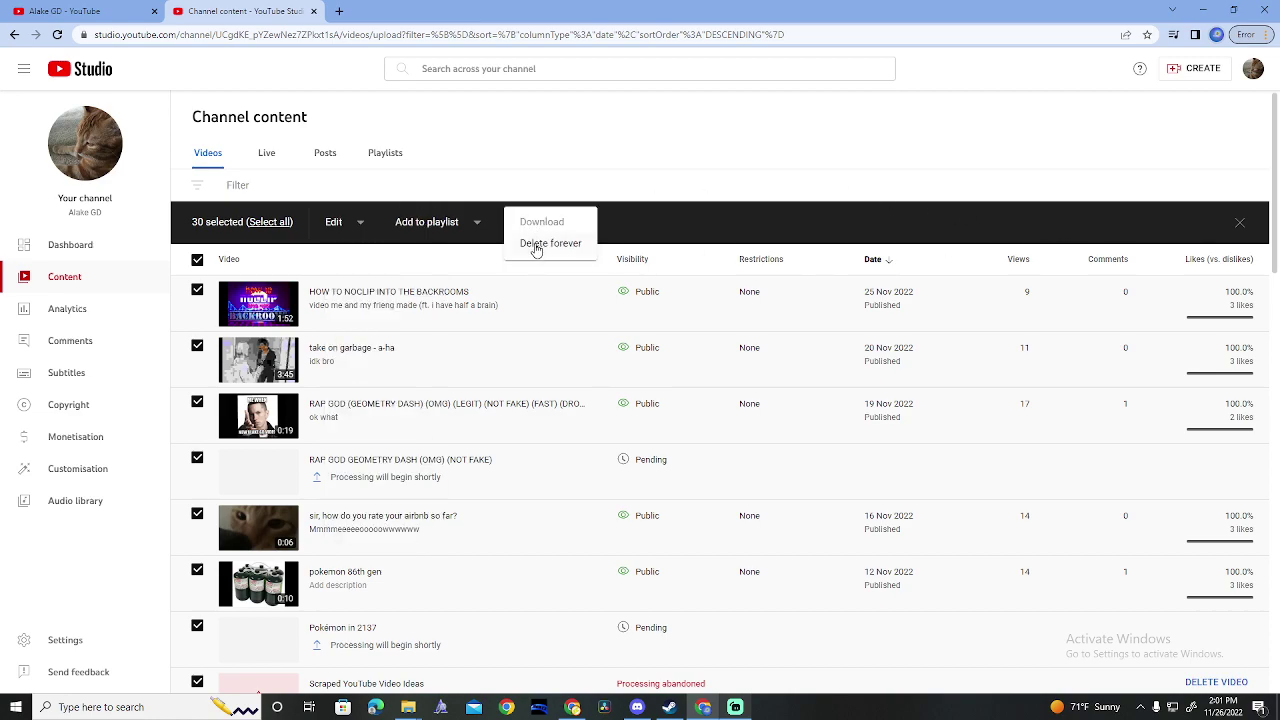
click(196, 268)
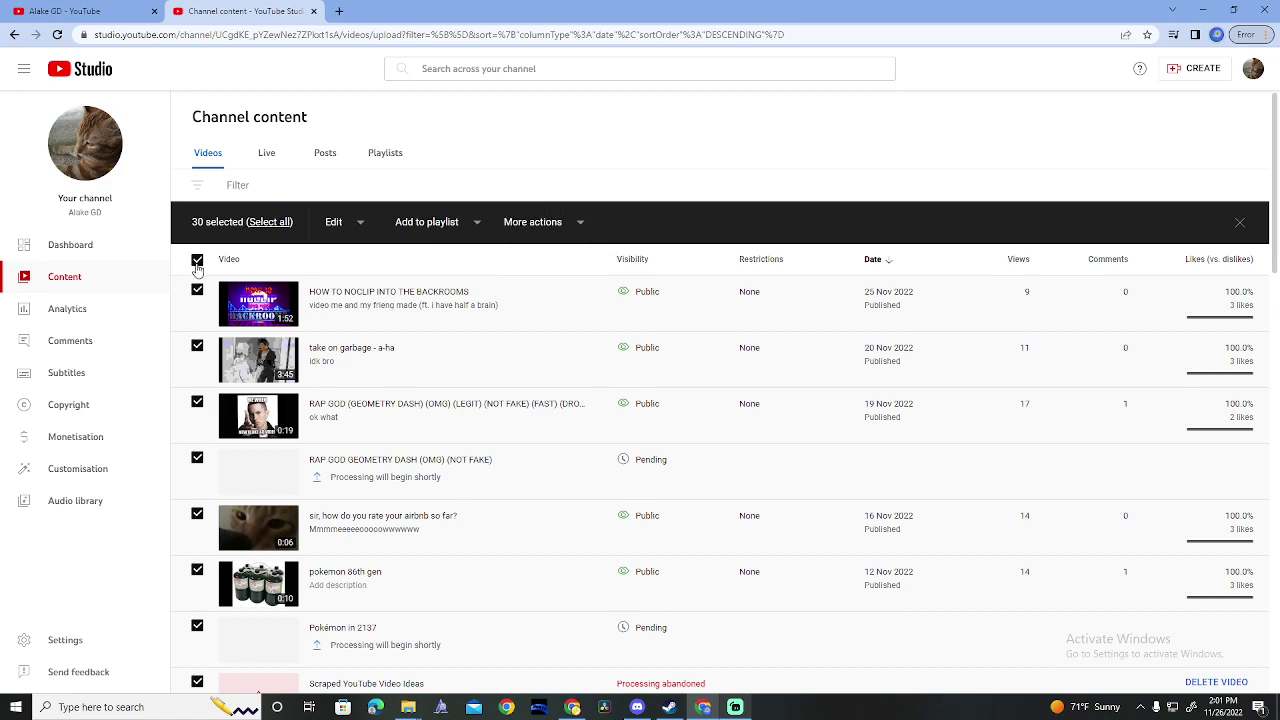
click(197, 259)
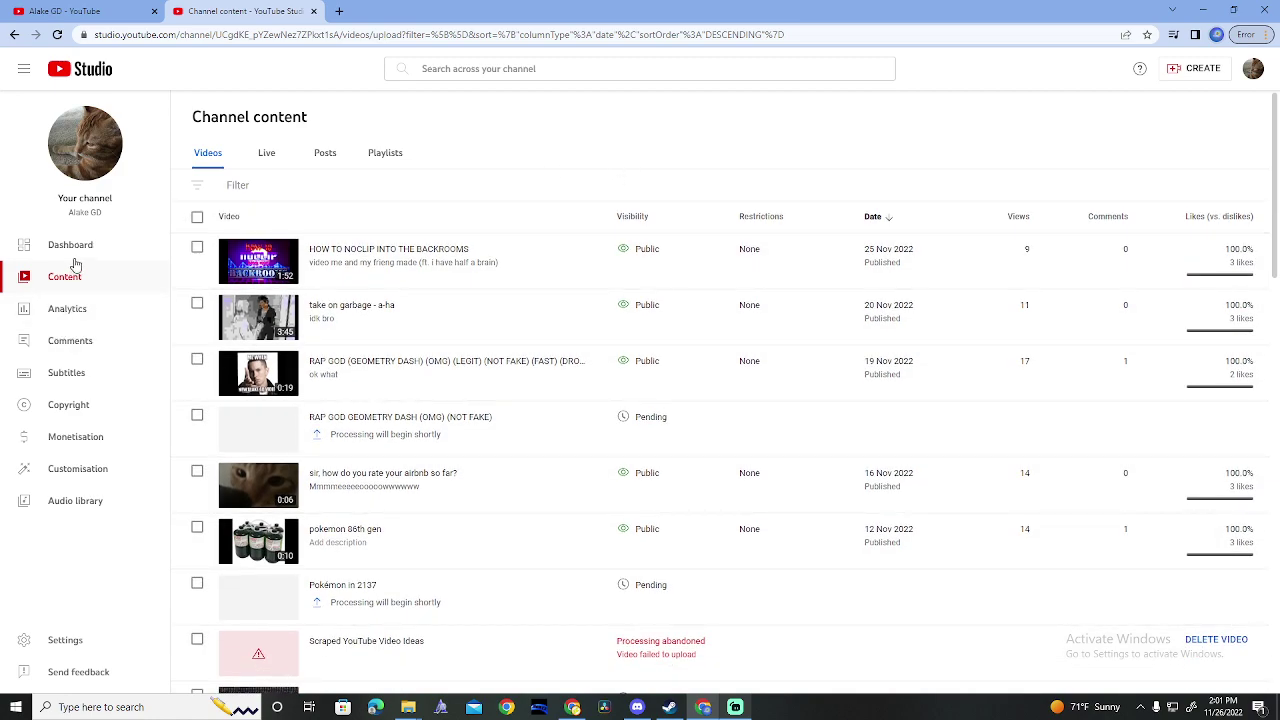
Close the YouTube Studio tab and set YouTube's Appearance to Dark theme.
click(115, 10)
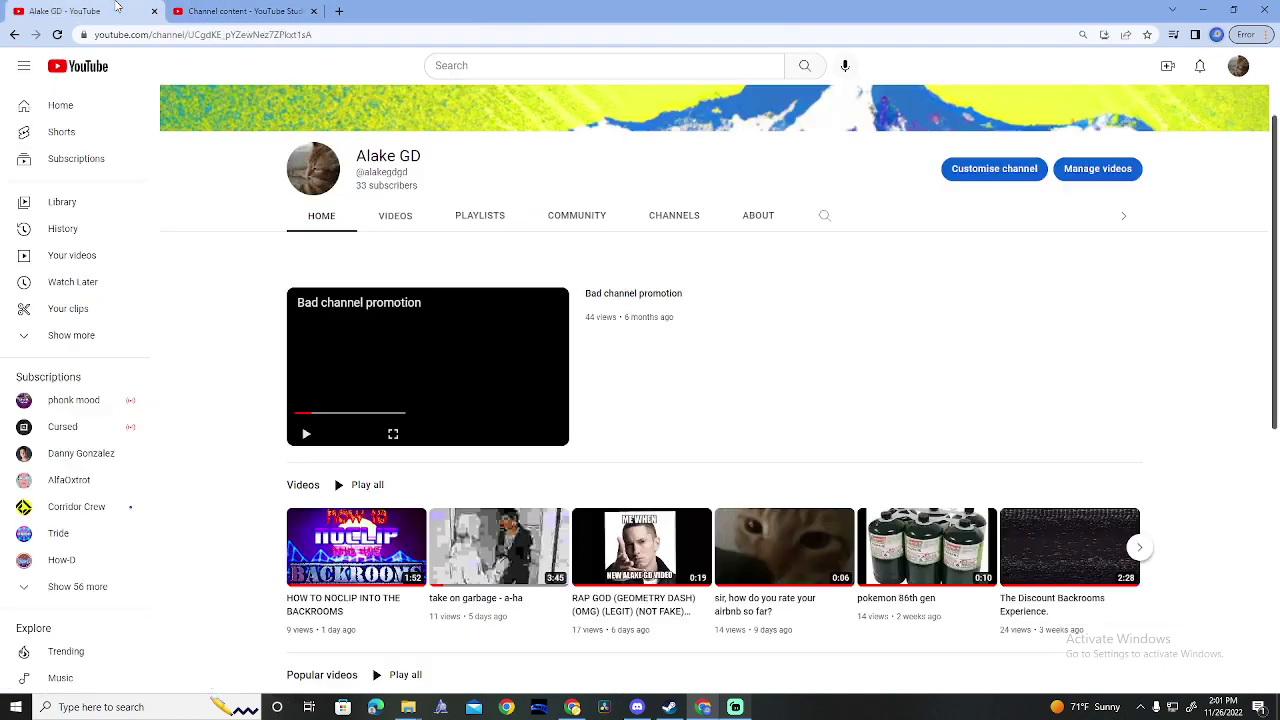
click(313, 11)
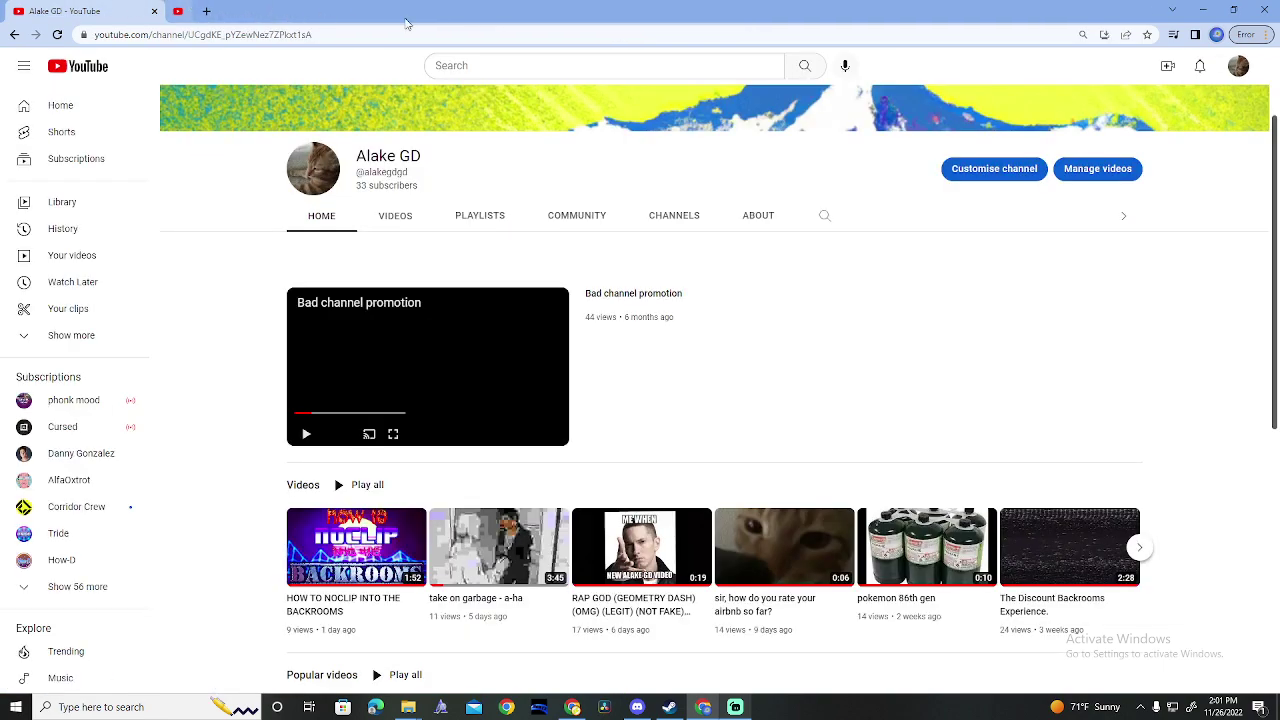
click(1238, 66)
click(1146, 348)
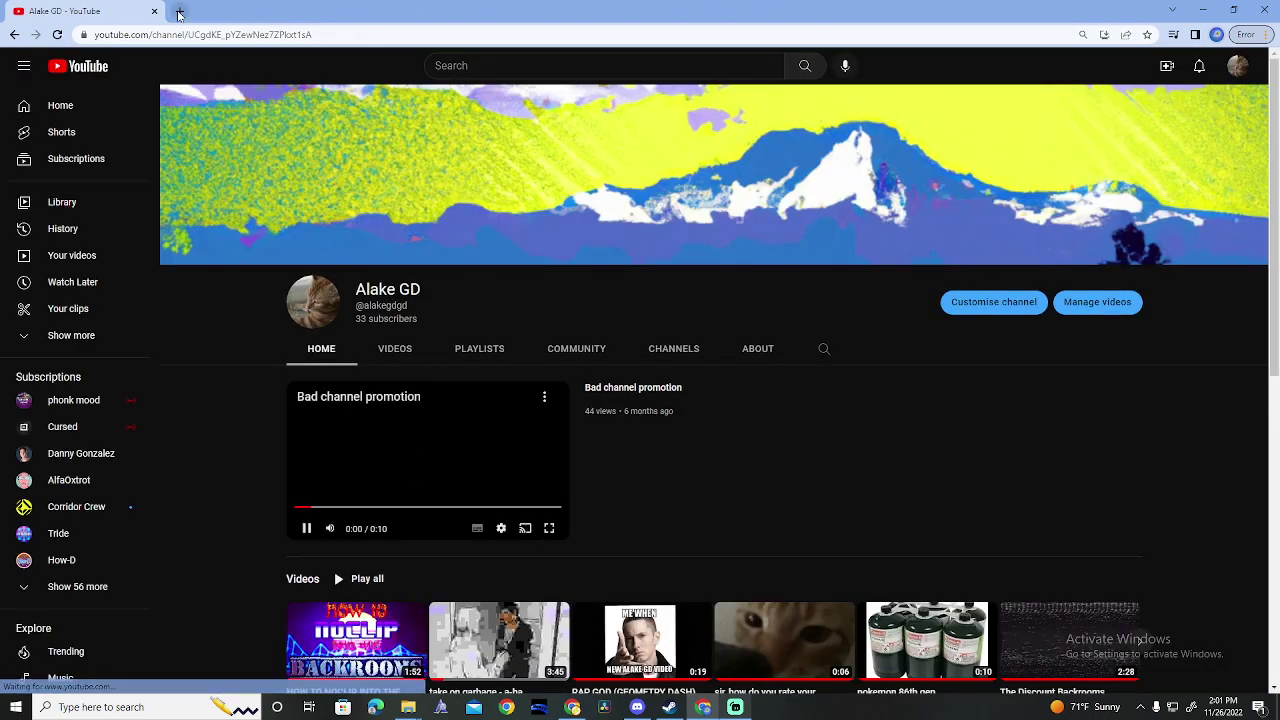
click(179, 11)
Set the 'phone' image from Downloads as the new tab background, then close that tab.
click(1212, 673)
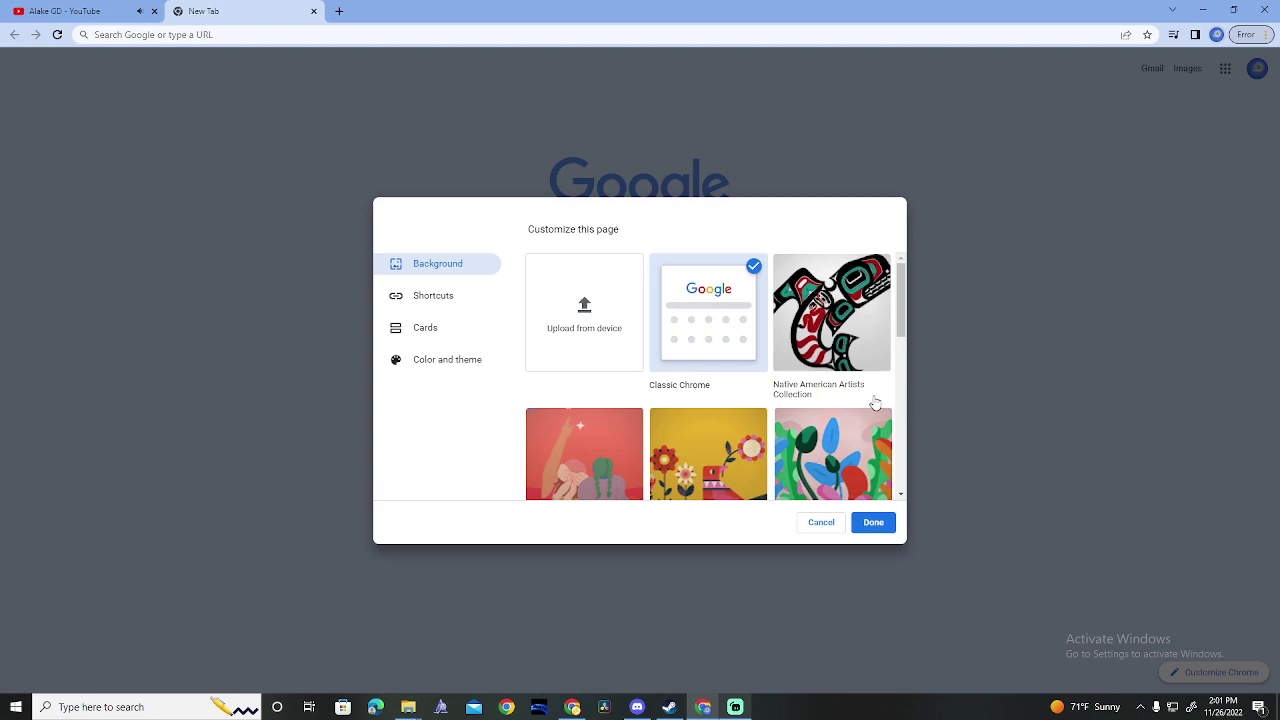
click(86, 11)
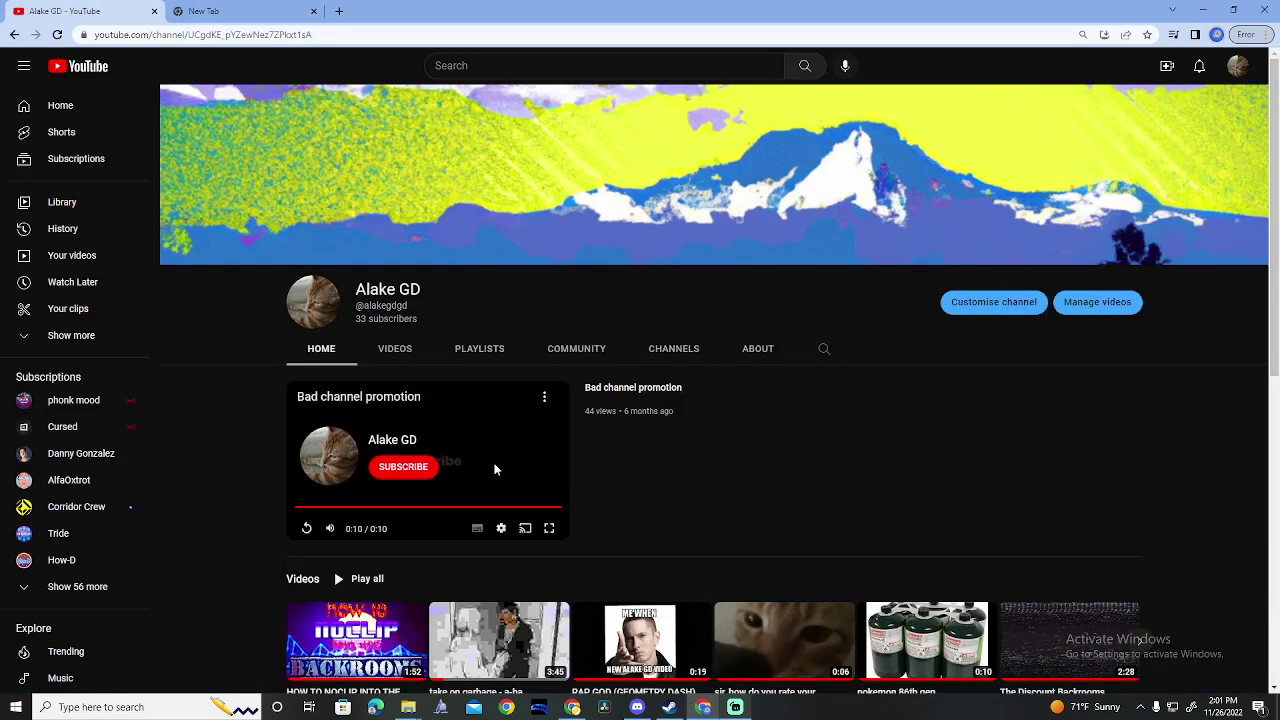
click(203, 11)
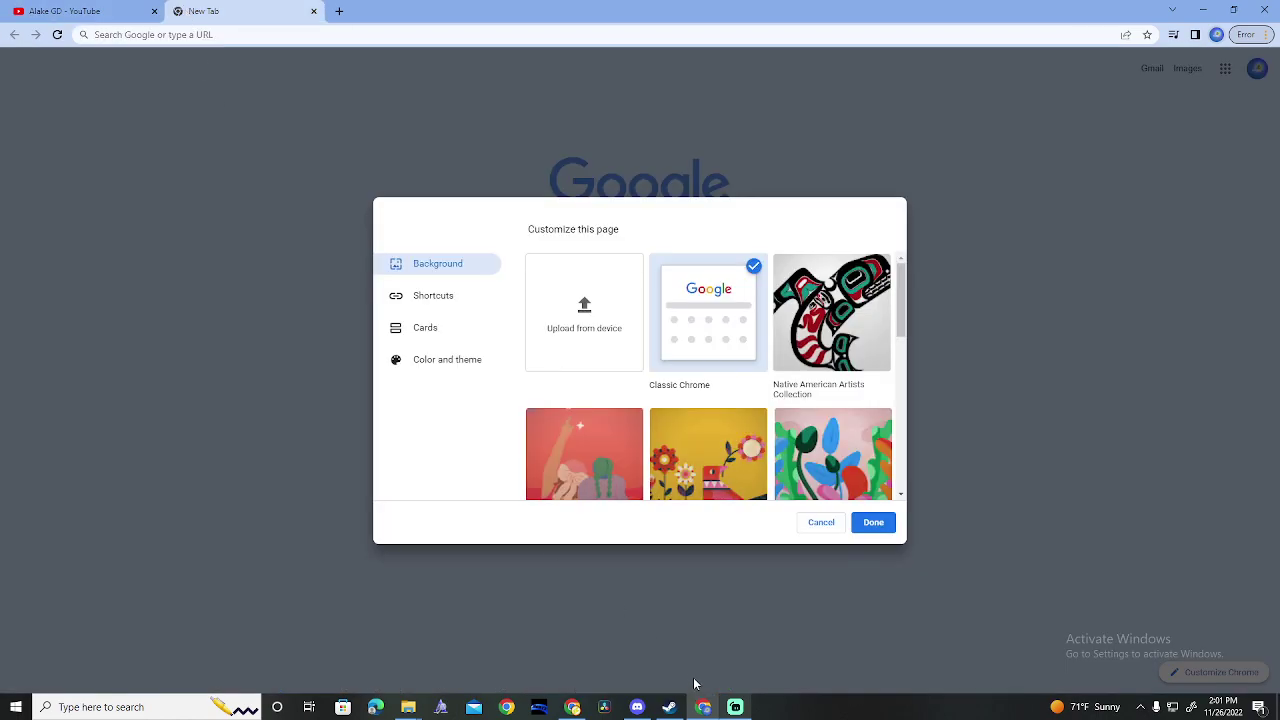
click(597, 362)
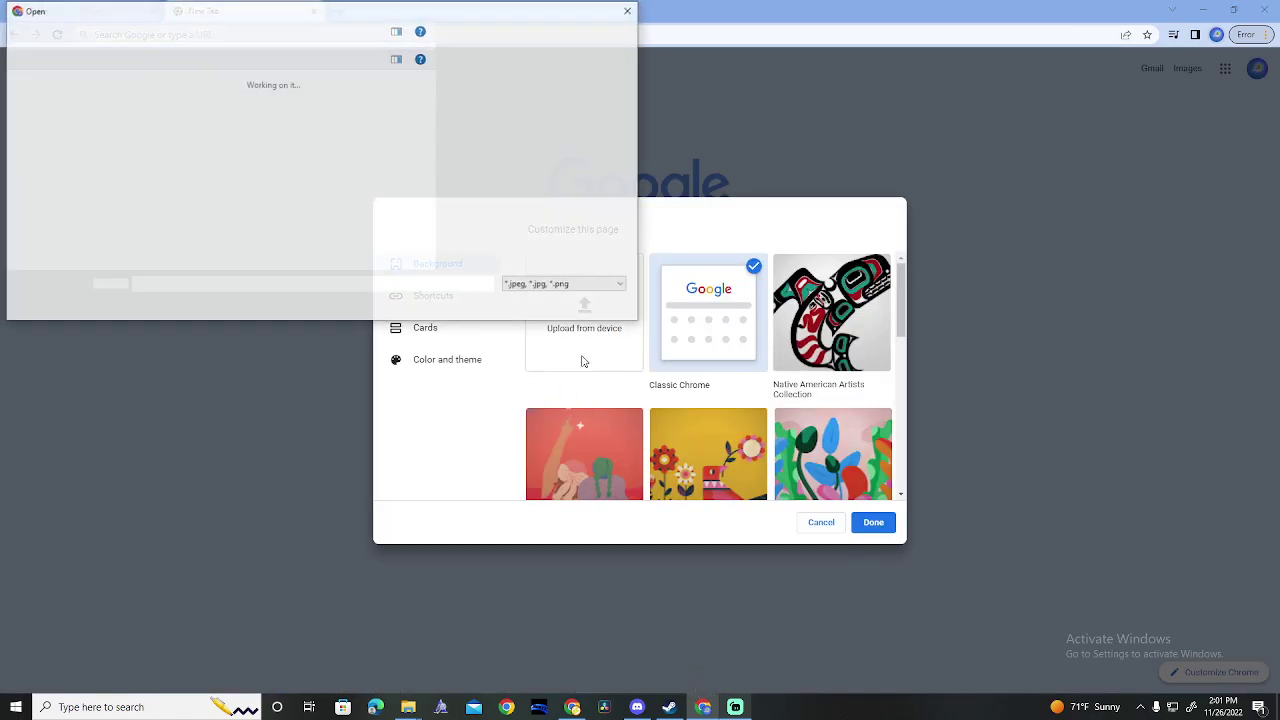
click(50, 167)
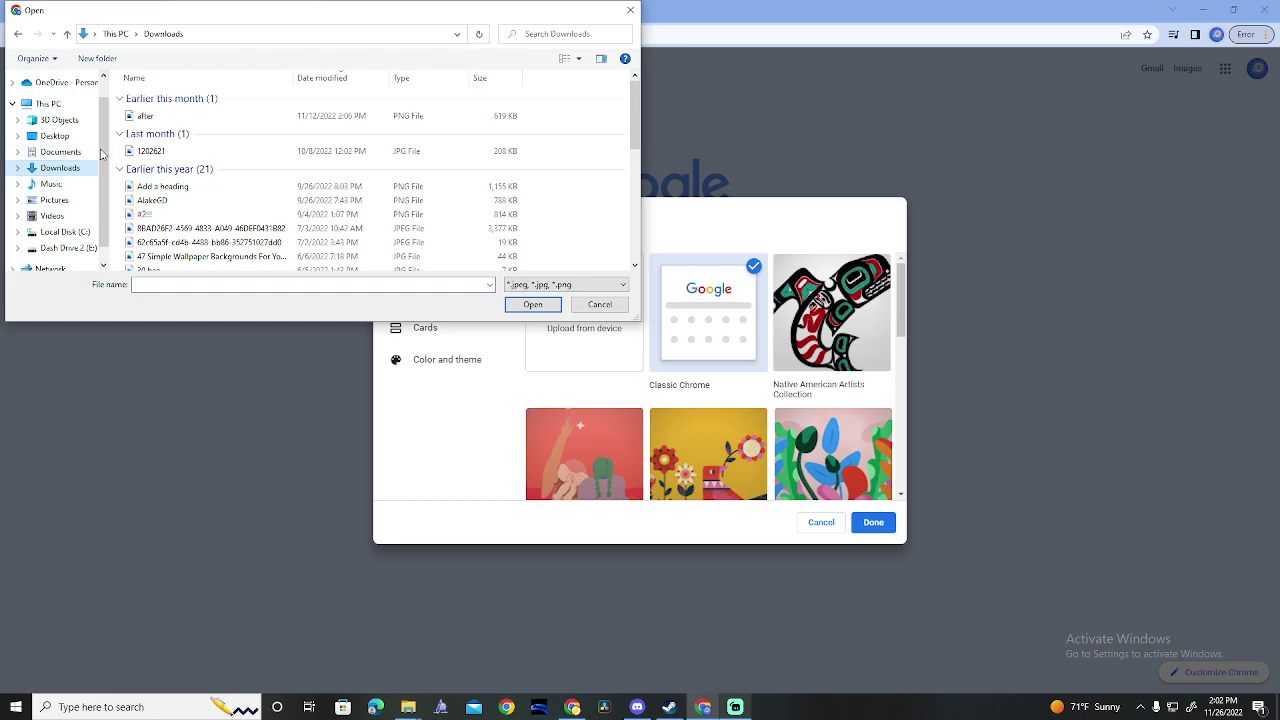
click(148, 116)
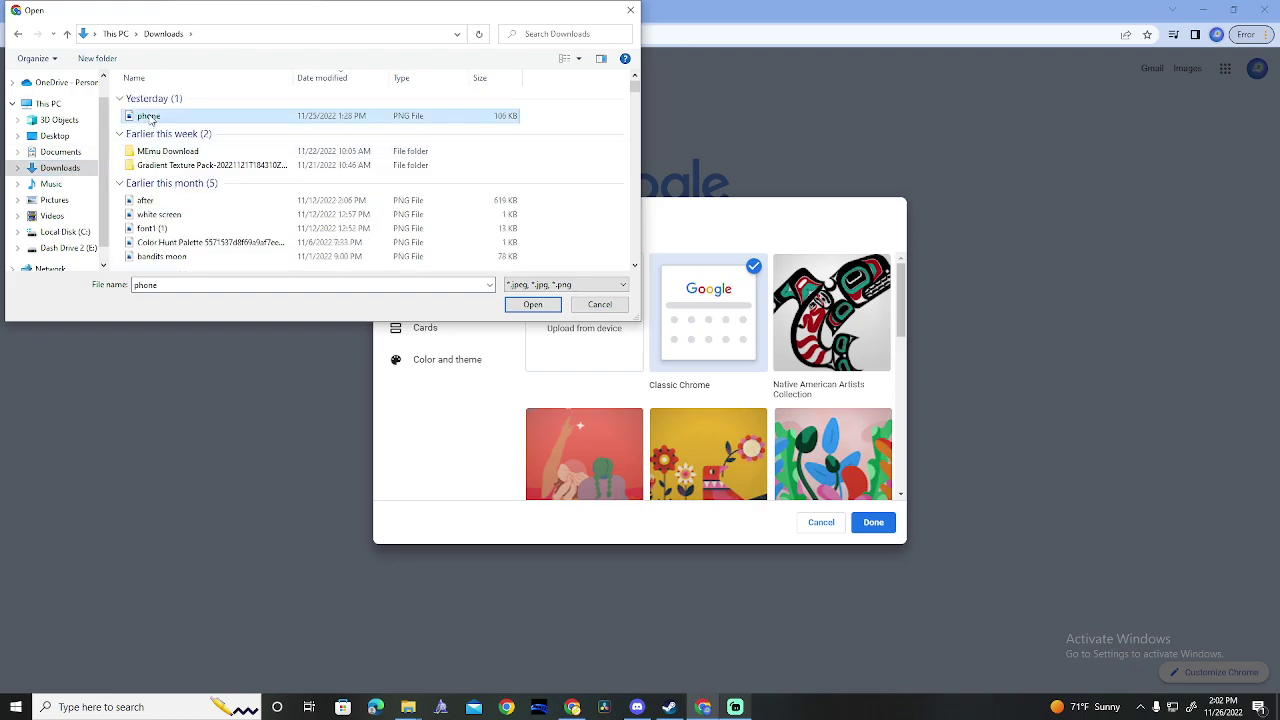
click(548, 310)
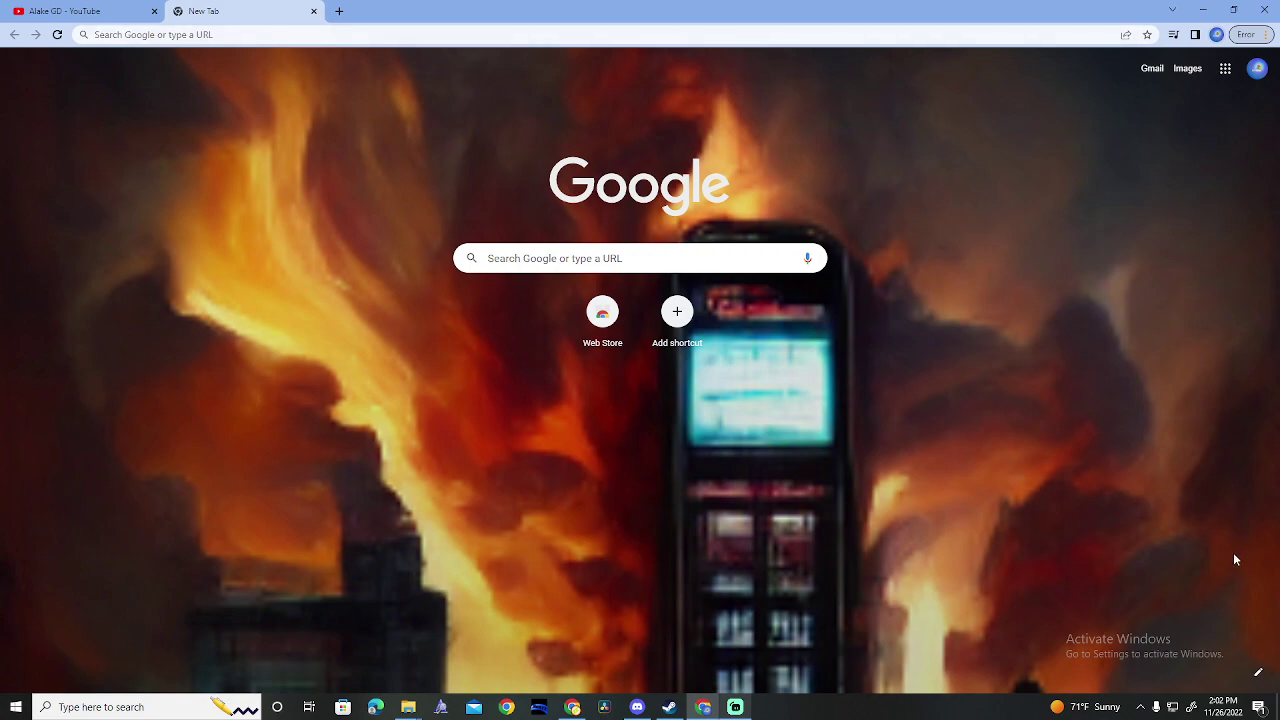
click(313, 11)
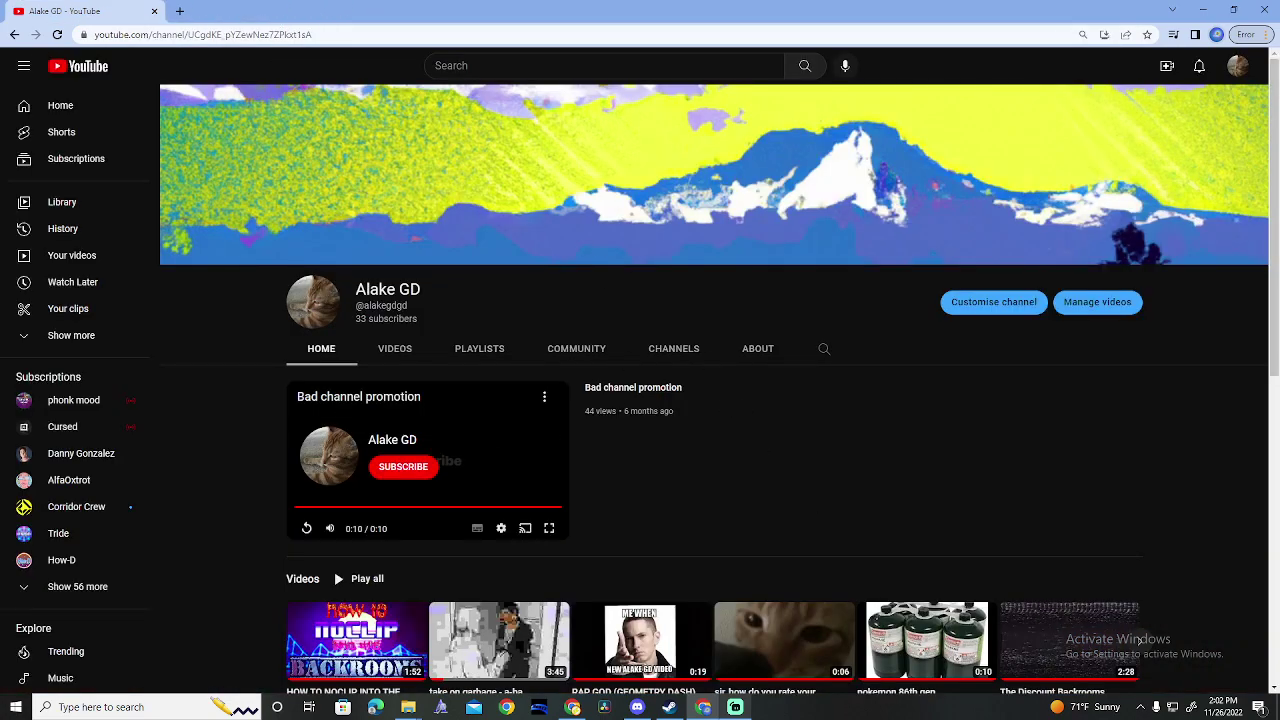